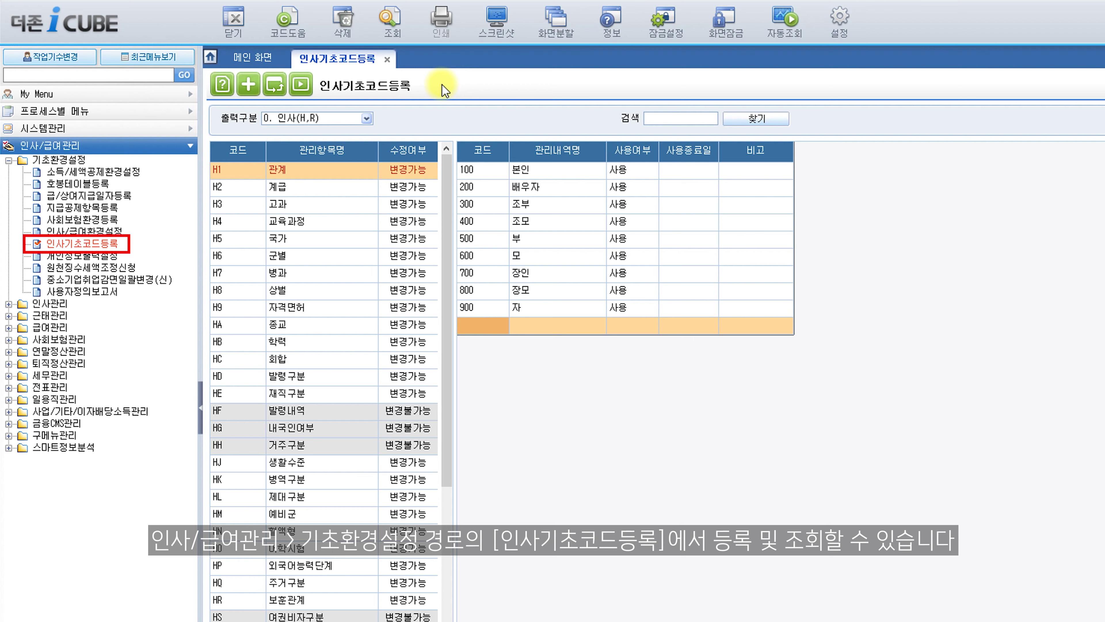
Filter the personnel base codes by output type "1. 근태(T)" and open the 근태코드등록 dialog
{"action": "left_click", "coordinate": [367, 118]}
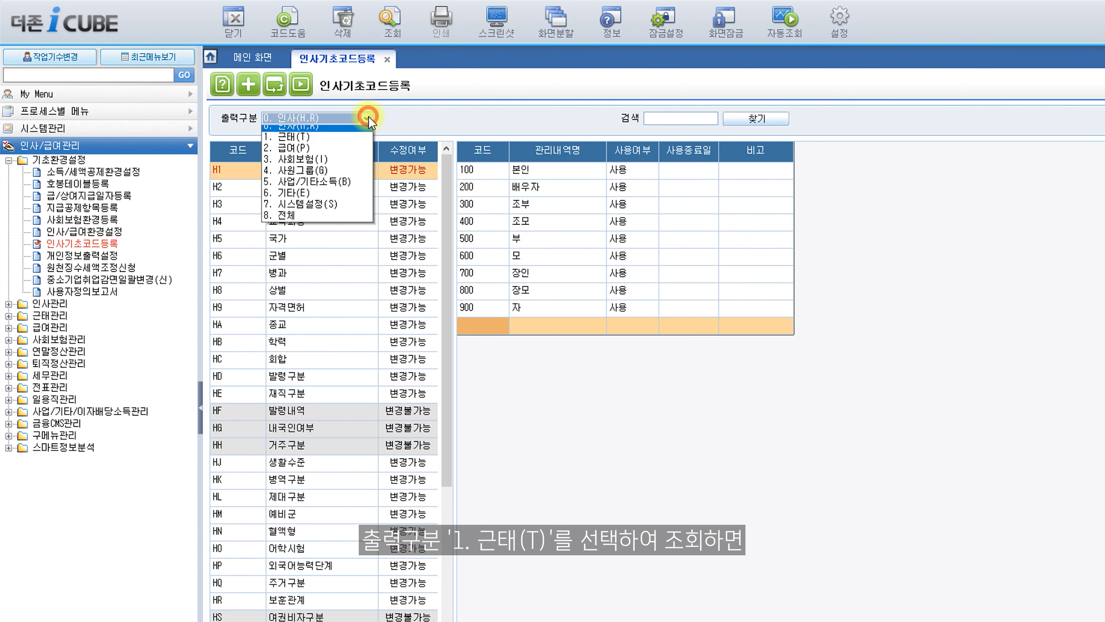
{"action": "left_click", "coordinate": [365, 141]}
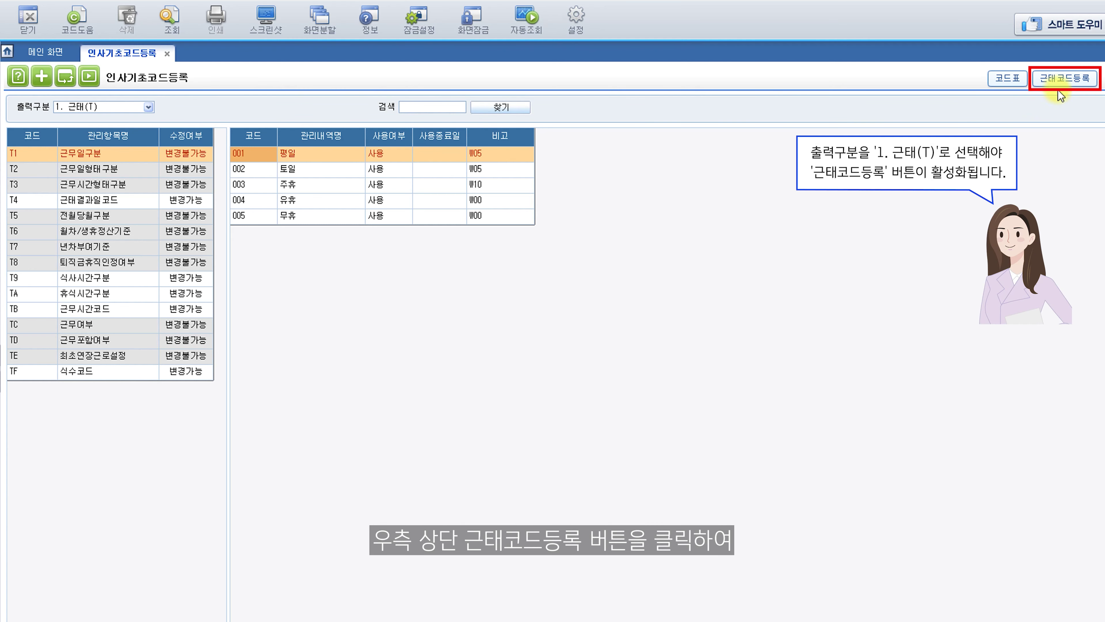
{"action": "left_click", "coordinate": [1065, 78]}
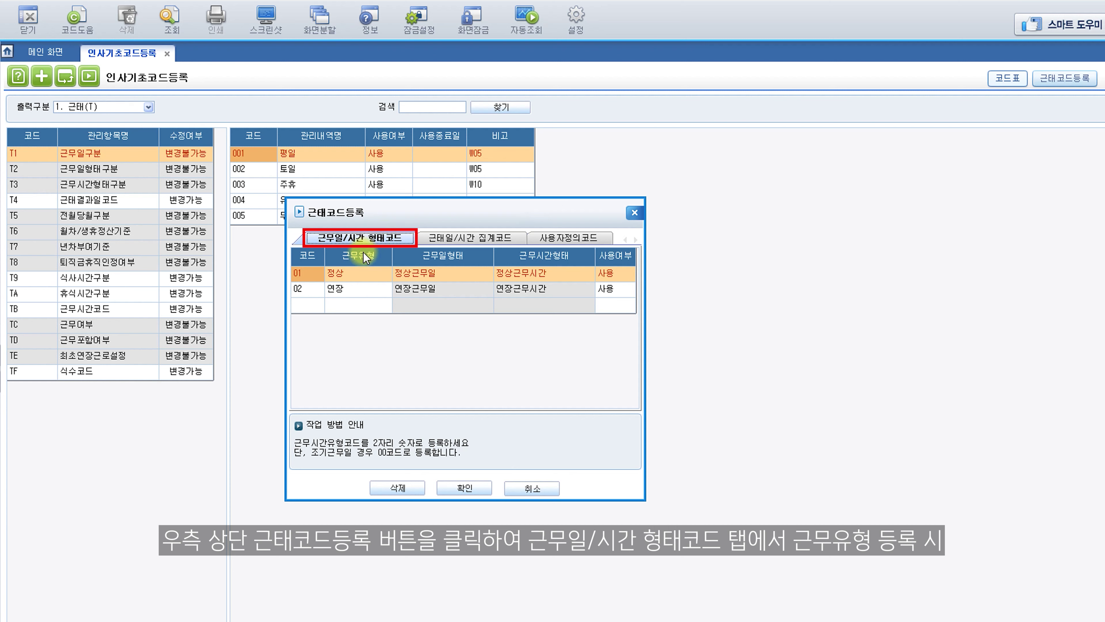
Add work type 조기 with code 00 to the 근무일/시간 형태코드 list and set its 사용여부 to 사용
{"action": "left_click", "coordinate": [316, 306]}
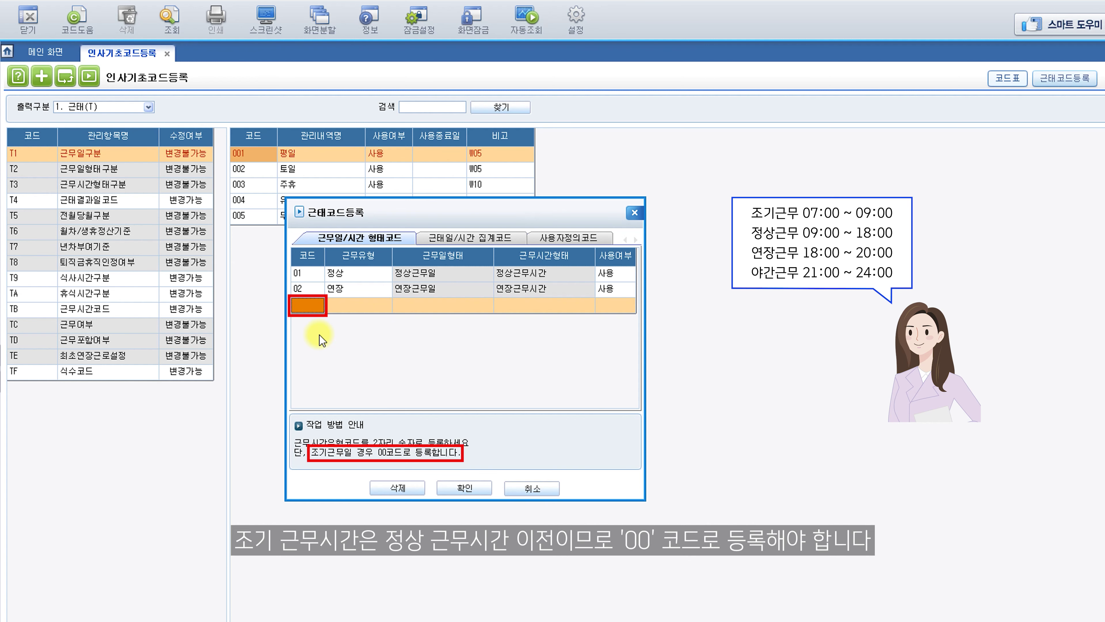
{"action": "type", "text": "00"}
{"action": "key", "text": "Return"}
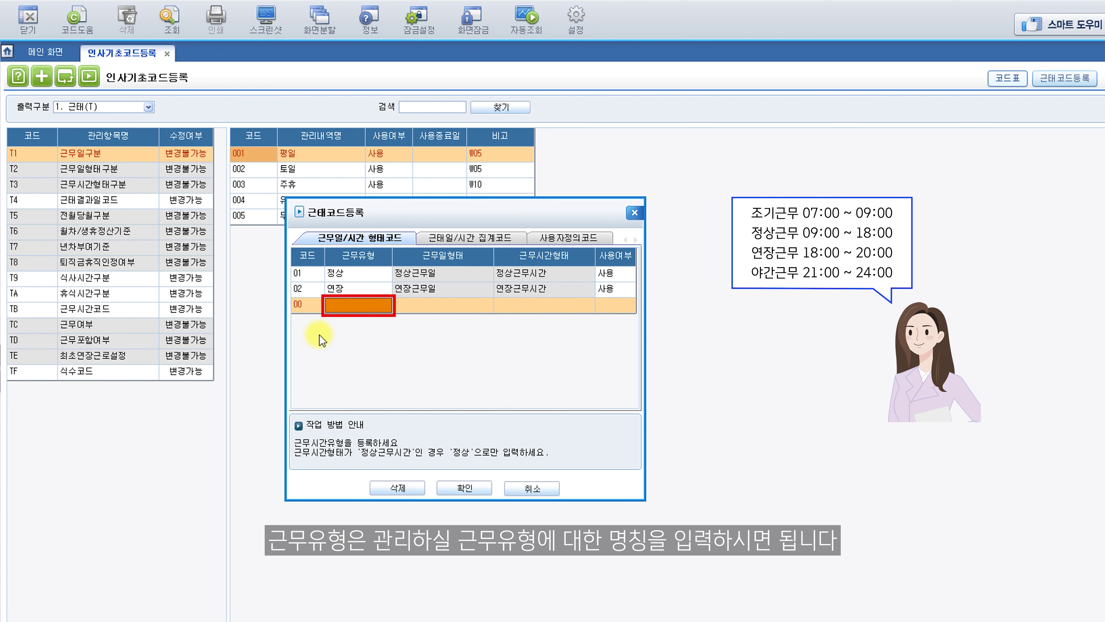
{"action": "type", "text": "ㅈ"}
{"action": "type", "text": "기"}
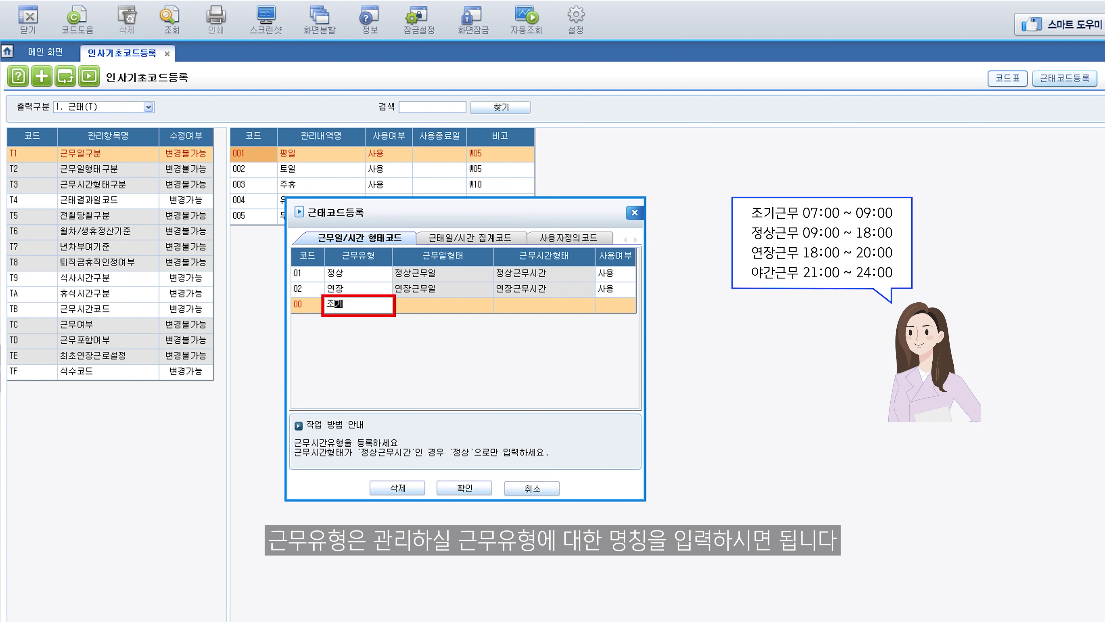
{"action": "key", "text": "Return"}
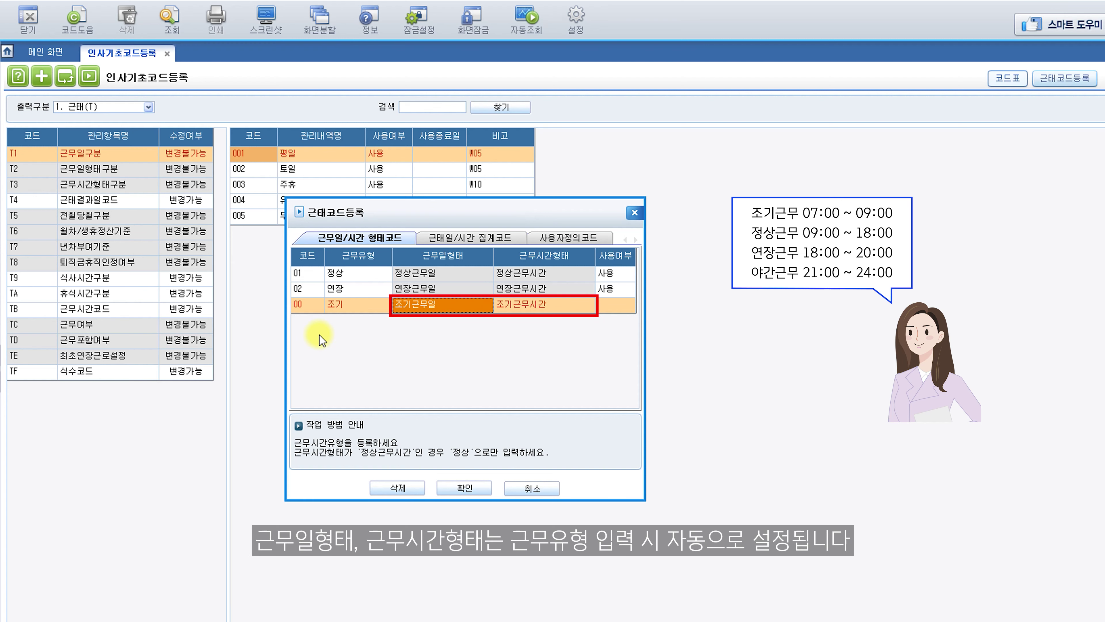
{"action": "key", "text": "Return"}
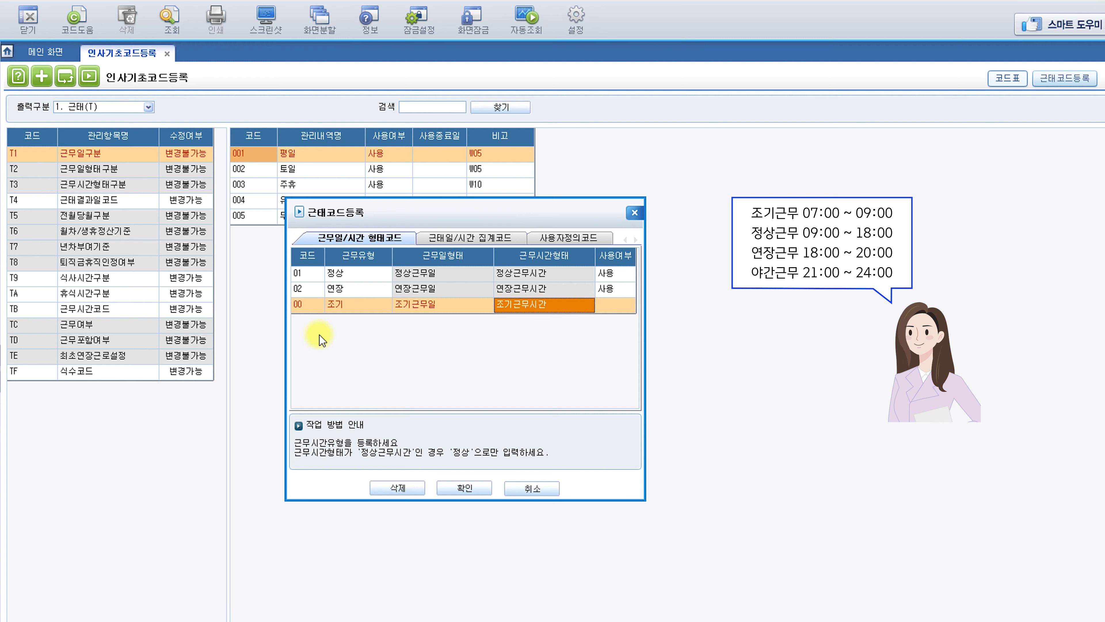
{"action": "key", "text": "Return"}
{"action": "key", "text": "Down"}
{"action": "key", "text": "Return"}
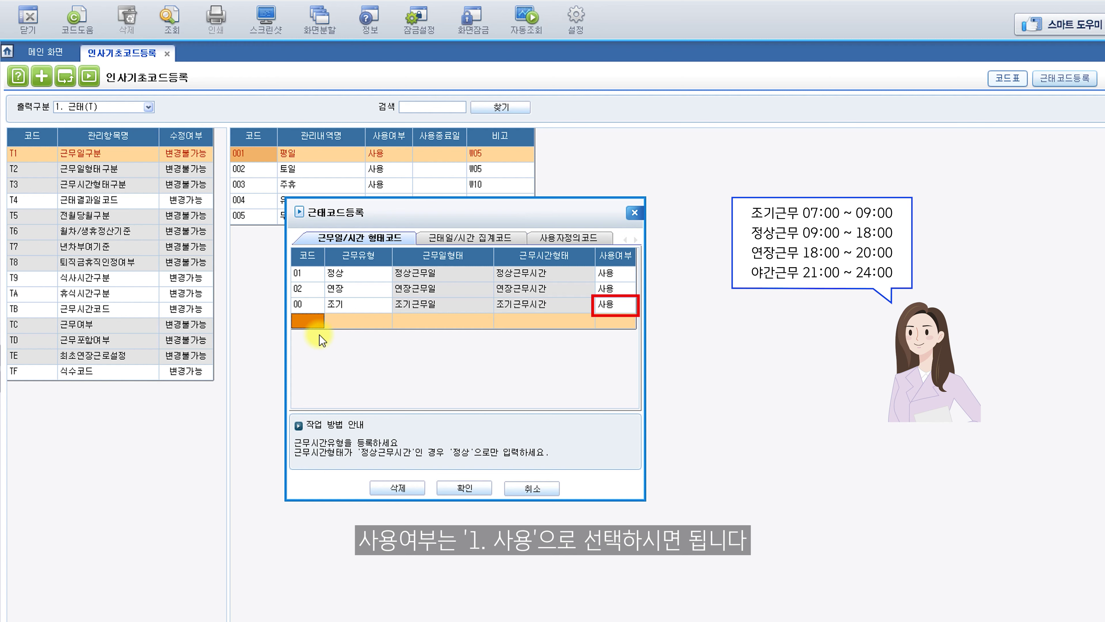
Add work type 야간 with code 03 to the 근무일/시간 형태코드 list, with 사용여부 set to 사용
{"action": "type", "text": "03"}
{"action": "key", "text": "Return"}
{"action": "type", "text": "야간"}
{"action": "key", "text": "Return"}
{"action": "key", "text": "Return"}
{"action": "key", "text": "Return"}
{"action": "key", "text": "Down"}
{"action": "key", "text": "Return"}
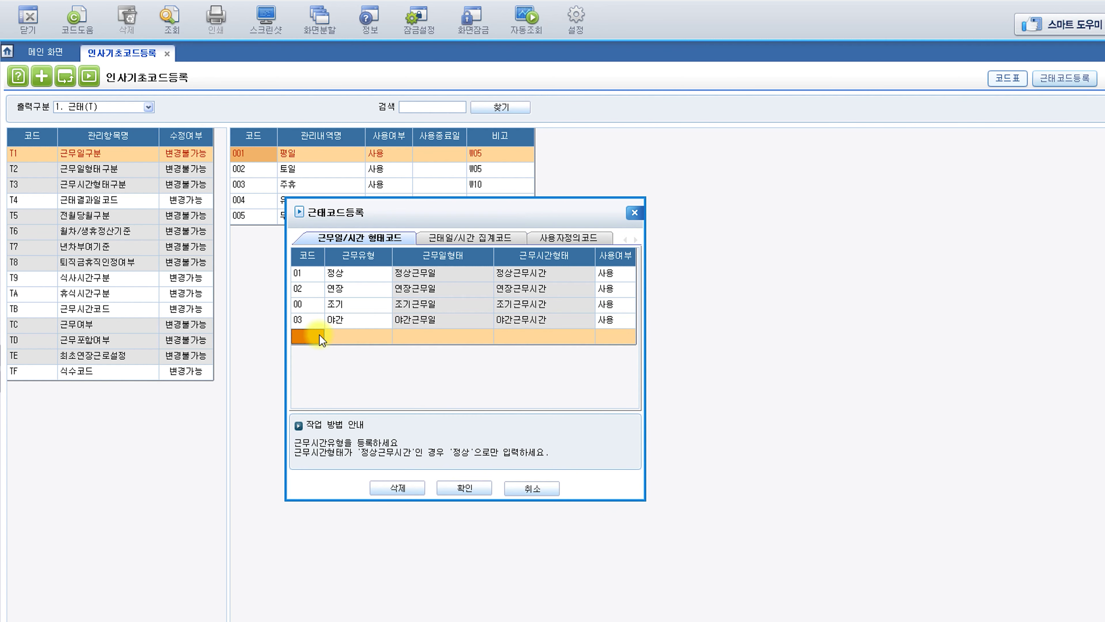
Confirm the work type registration and check the codes listed under items T2 근무일형태구분 and T3 근무시간형태구분
{"action": "left_click", "coordinate": [463, 484]}
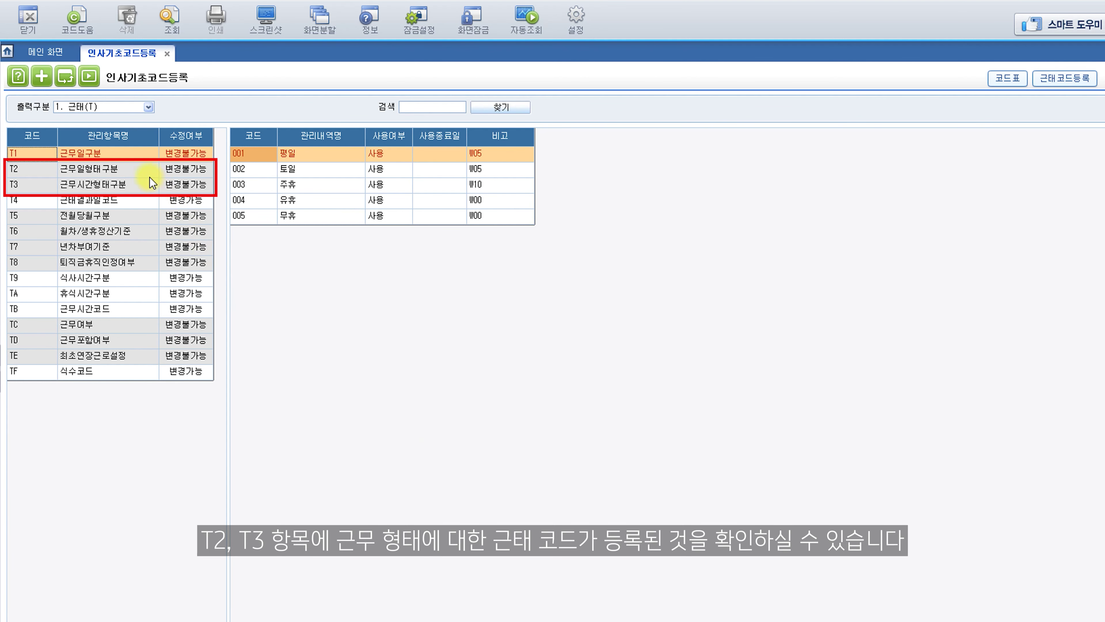
{"action": "left_click", "coordinate": [141, 170]}
{"action": "left_click", "coordinate": [138, 187]}
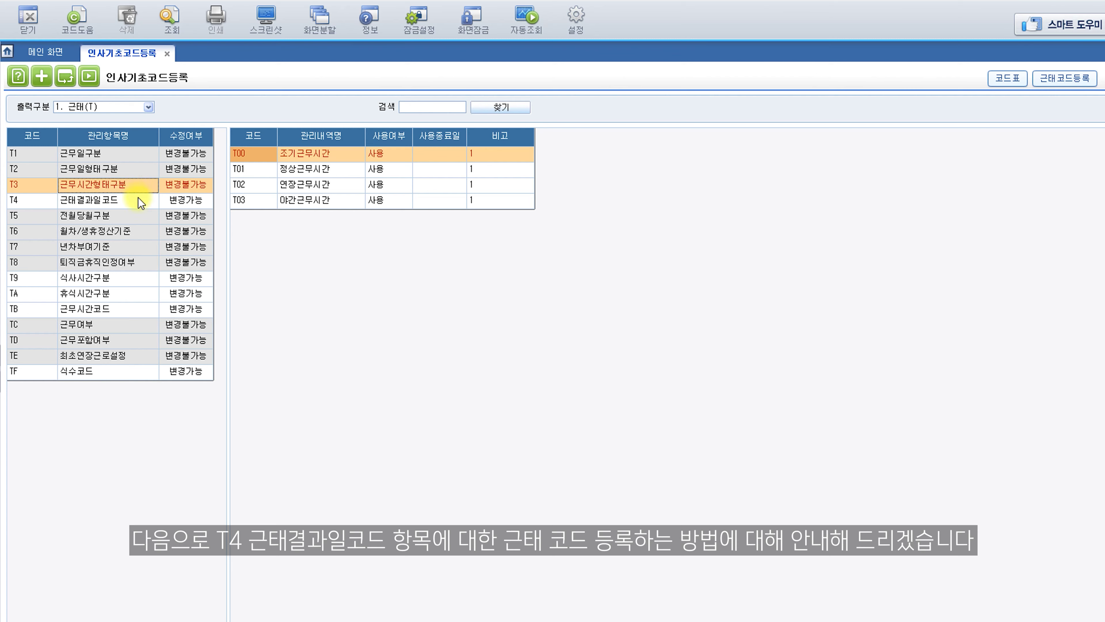
Register code X30 named 병가 under item T4 근태결과일코드, with 사용여부 set to 사용
{"action": "left_click", "coordinate": [140, 201]}
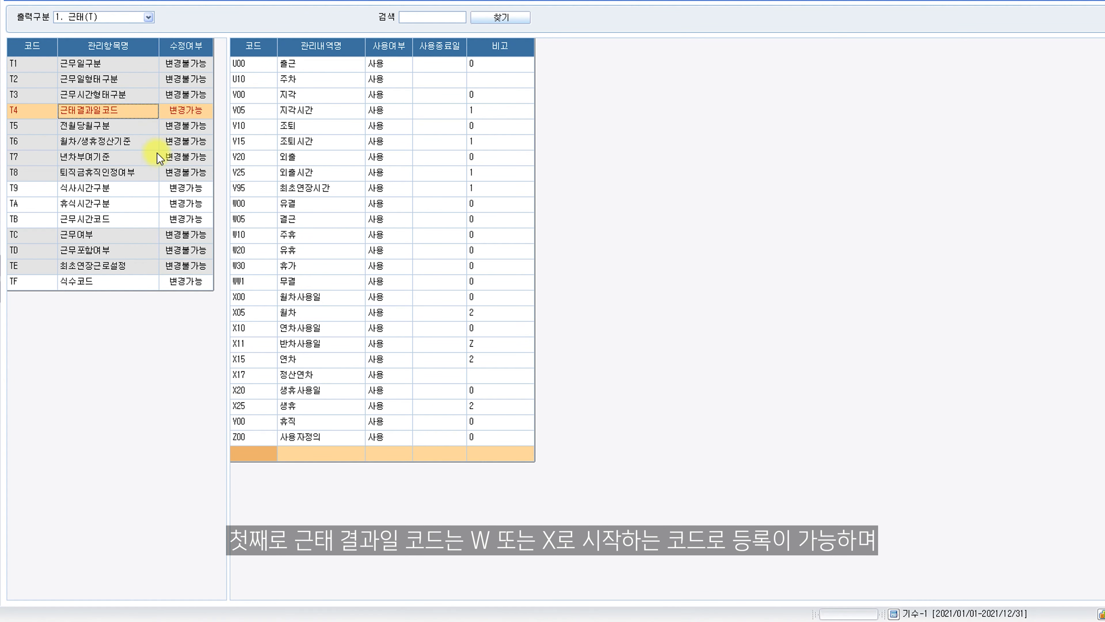
{"action": "left_click", "coordinate": [257, 452]}
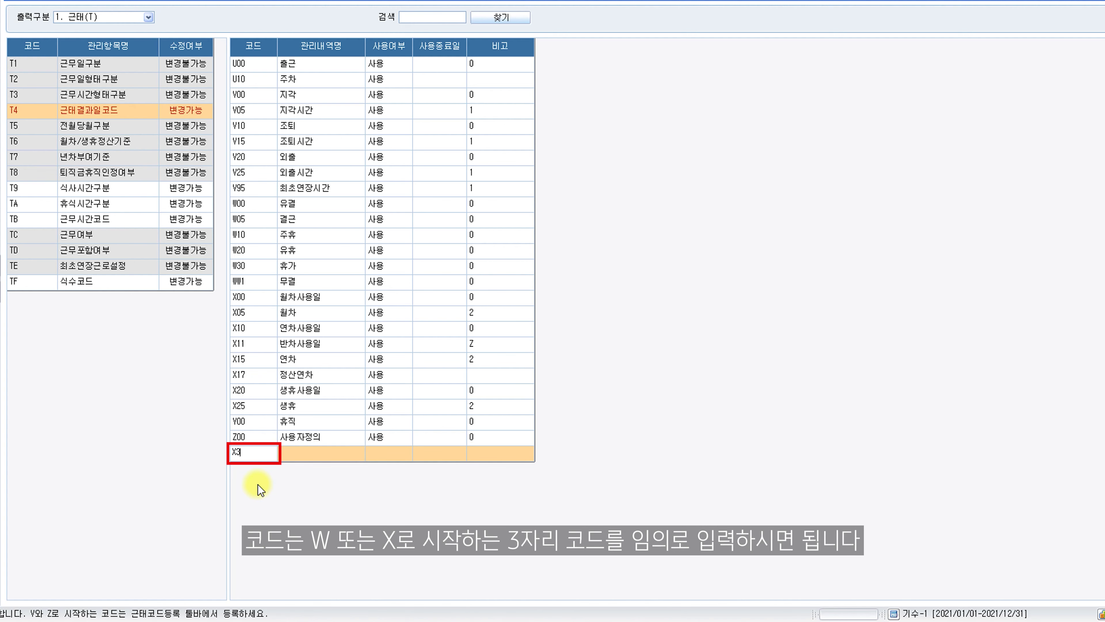
{"action": "key", "text": "Return"}
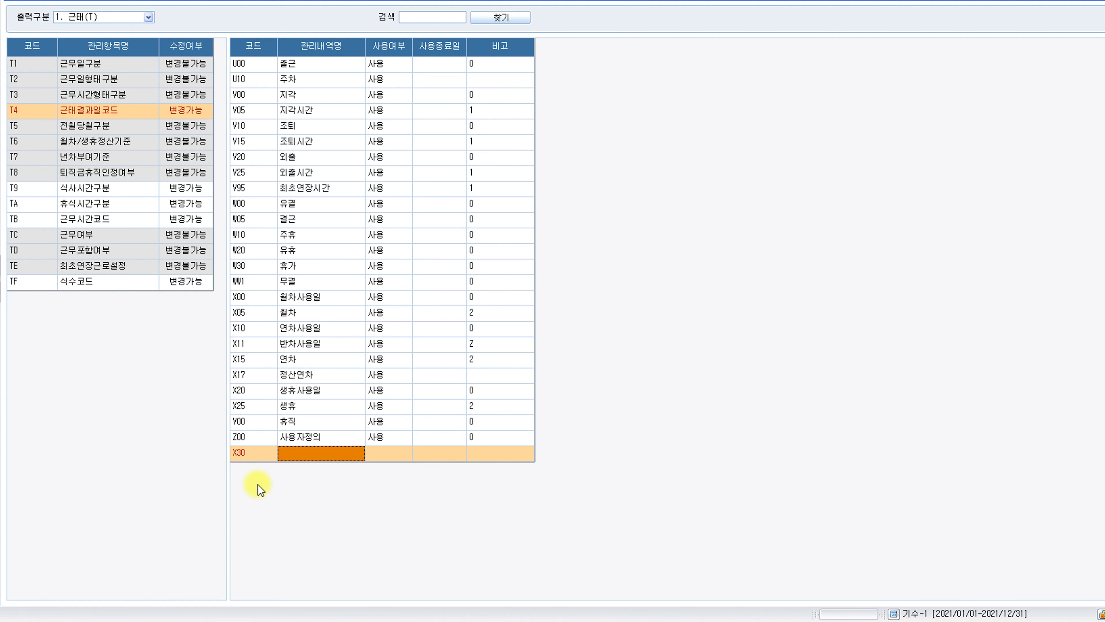
{"action": "type", "text": "병가"}
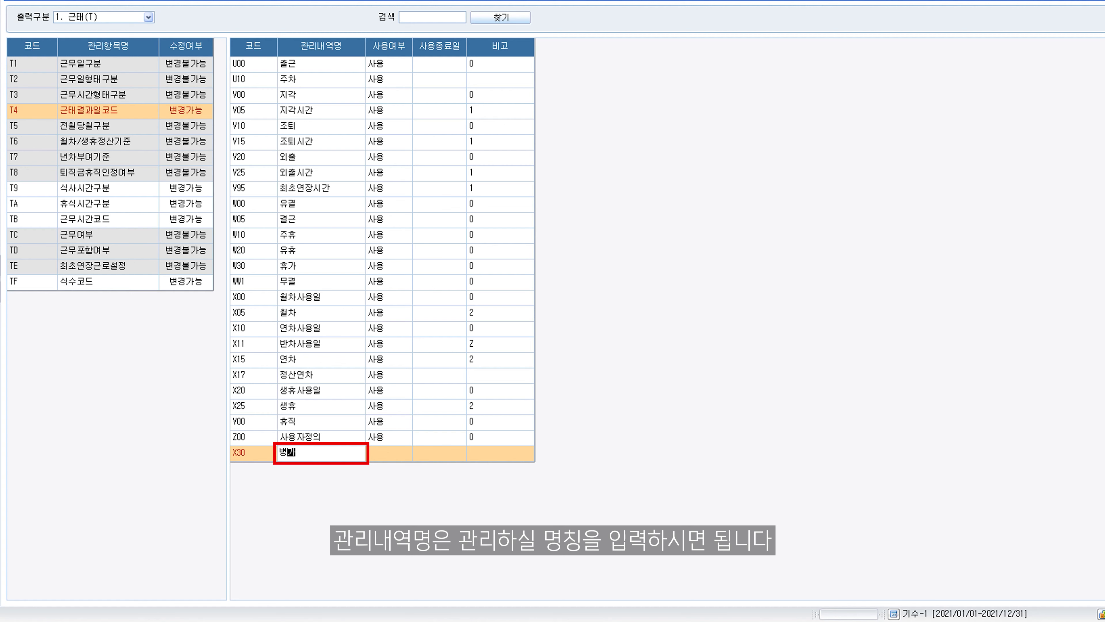
{"action": "key", "text": "Return"}
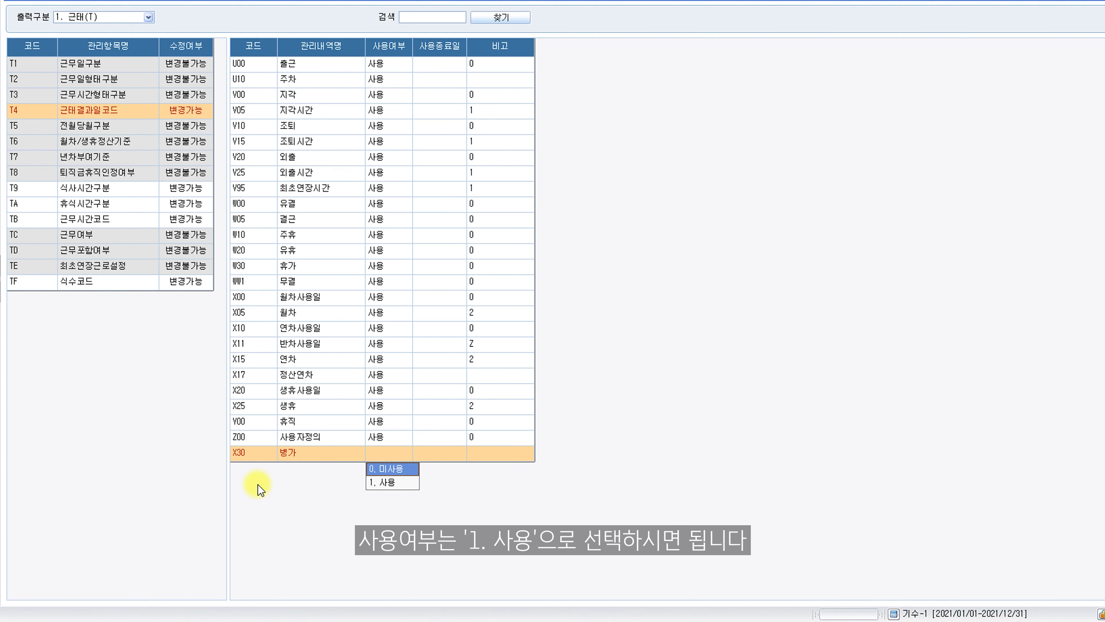
{"action": "key", "text": "Down"}
{"action": "key", "text": "Return"}
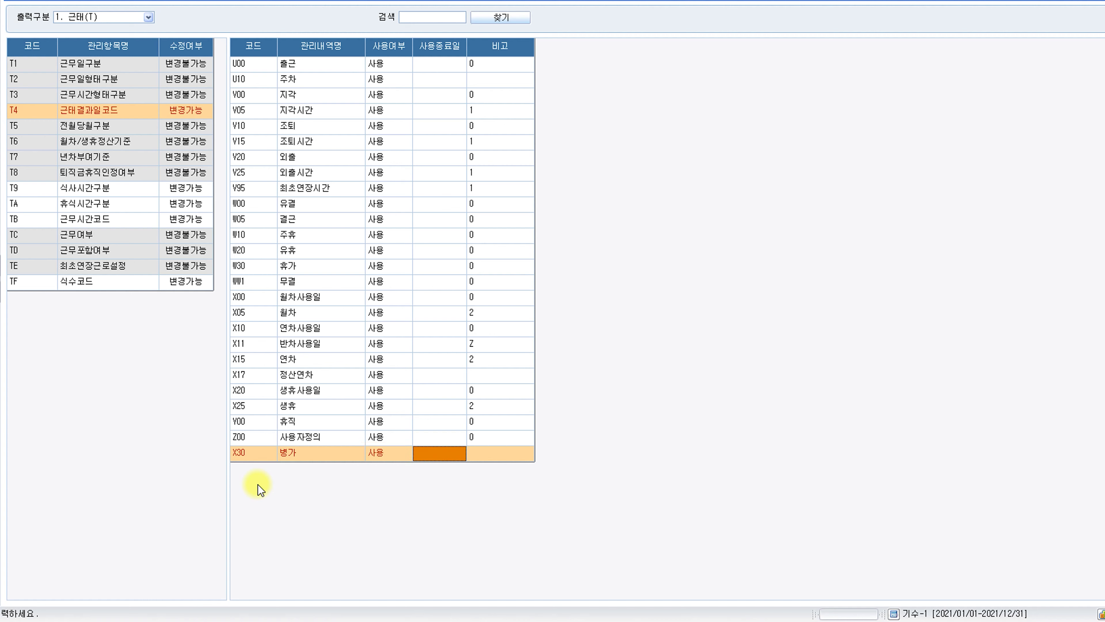
{"action": "key", "text": "Return"}
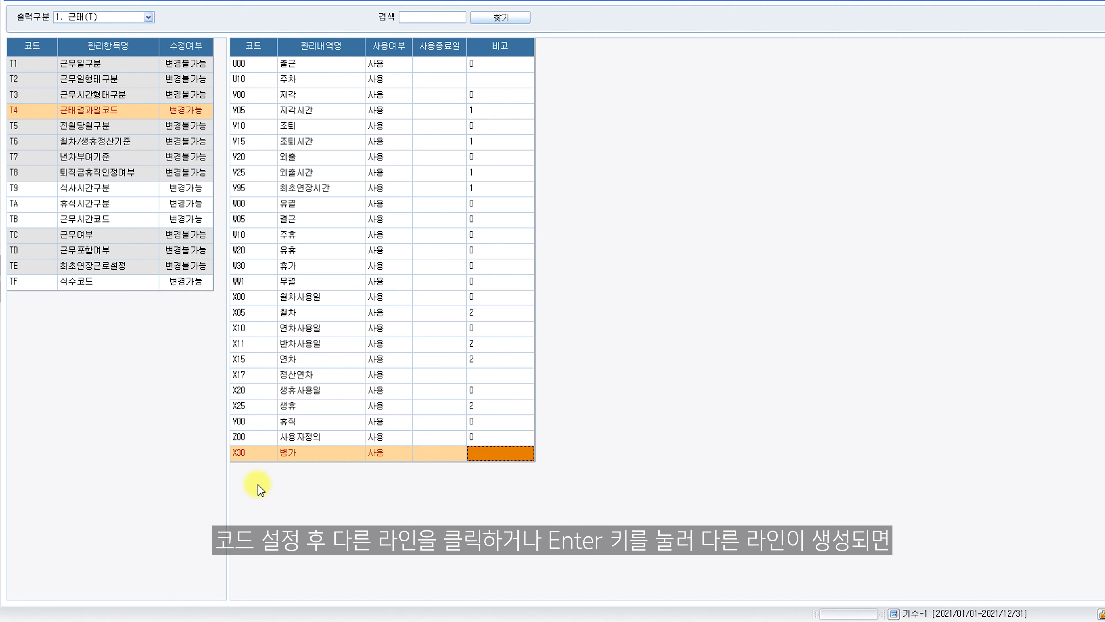
{"action": "key", "text": "Return"}
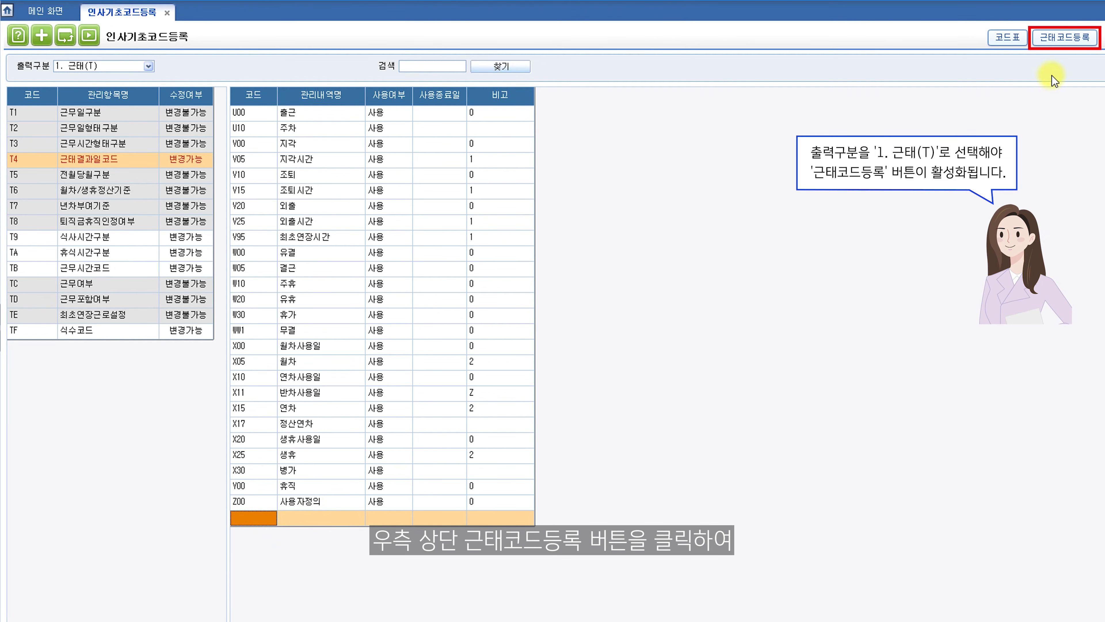
Register attendance type 외근 with code 3 and 사용여부 사용 in the 근태일/시간 집계코드 list, confirm it, and view item T4's codes
{"action": "left_click", "coordinate": [1060, 43]}
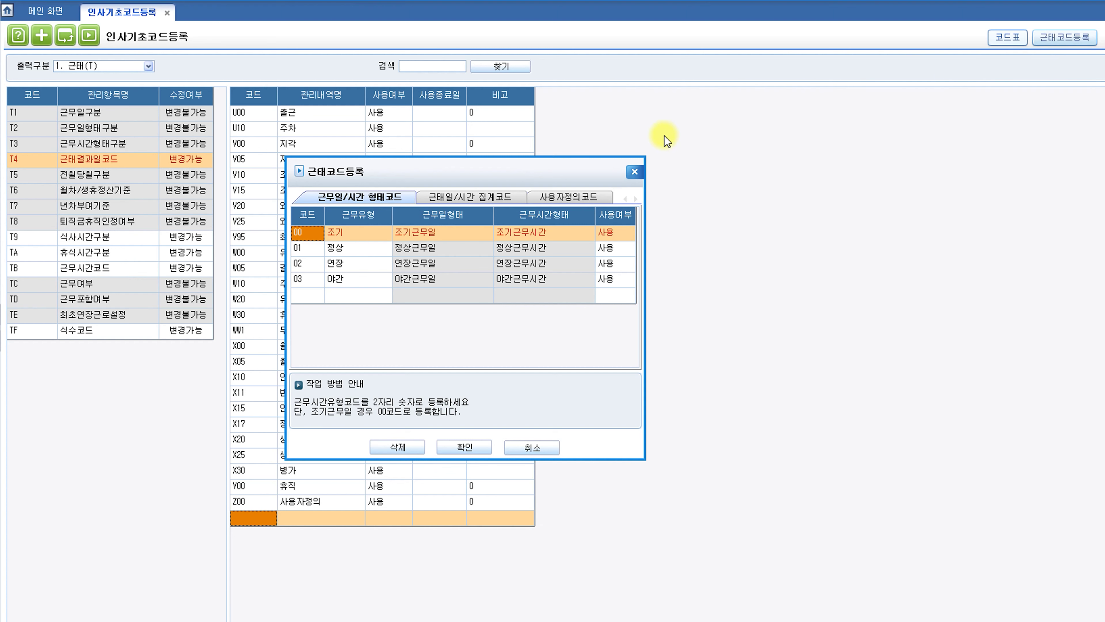
{"action": "left_click", "coordinate": [477, 198]}
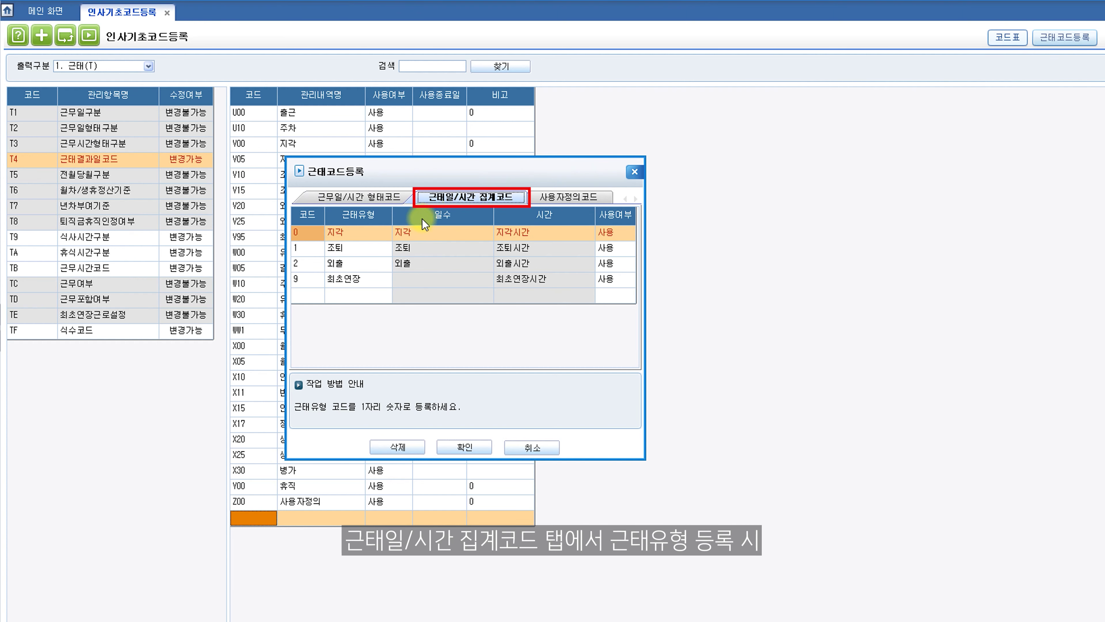
{"action": "left_click", "coordinate": [306, 300]}
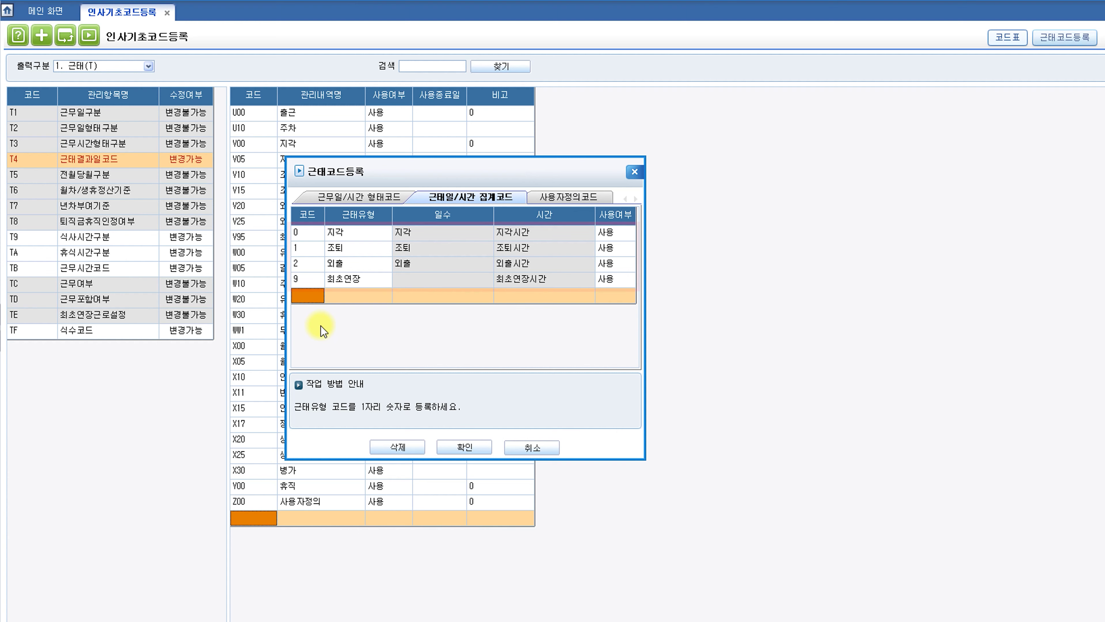
{"action": "type", "text": "3"}
{"action": "key", "text": "Return"}
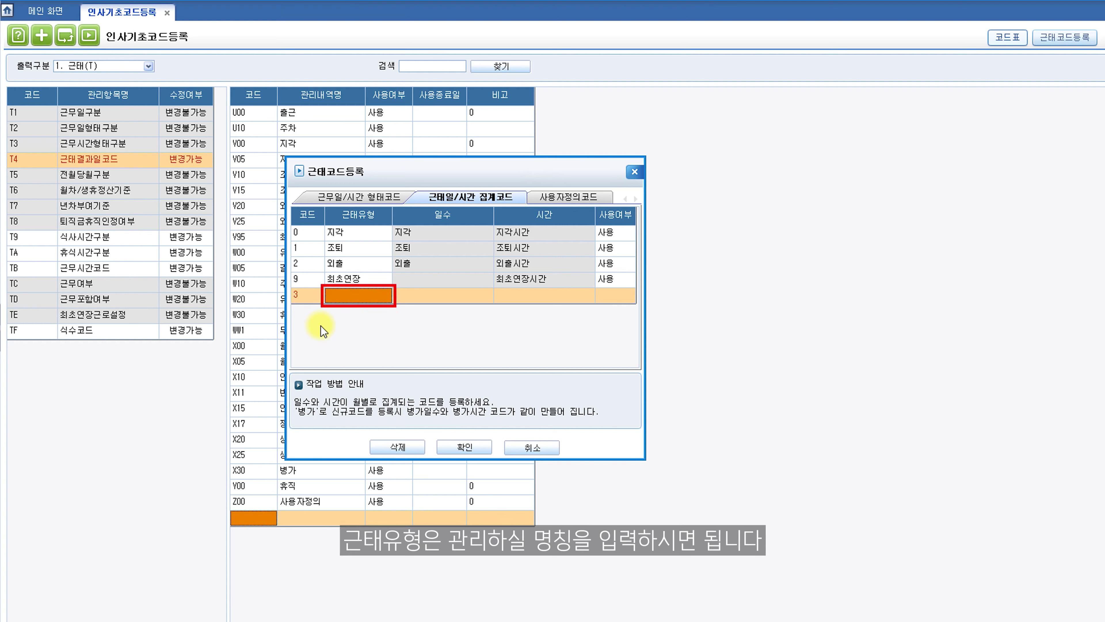
{"action": "type", "text": "오"}
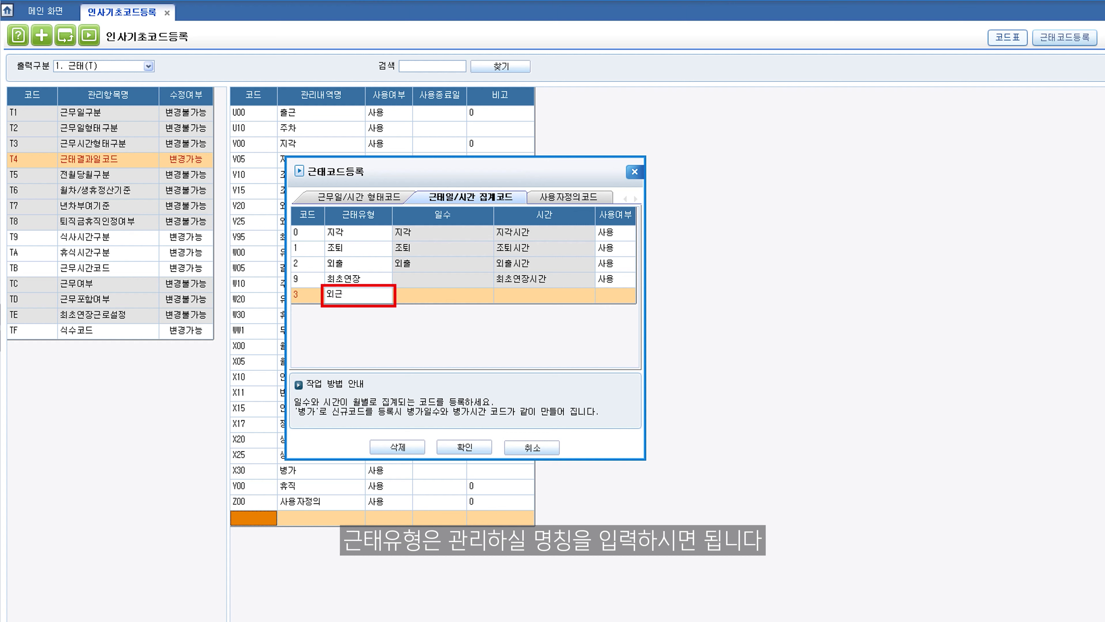
{"action": "type", "text": "근"}
{"action": "key", "text": "Return"}
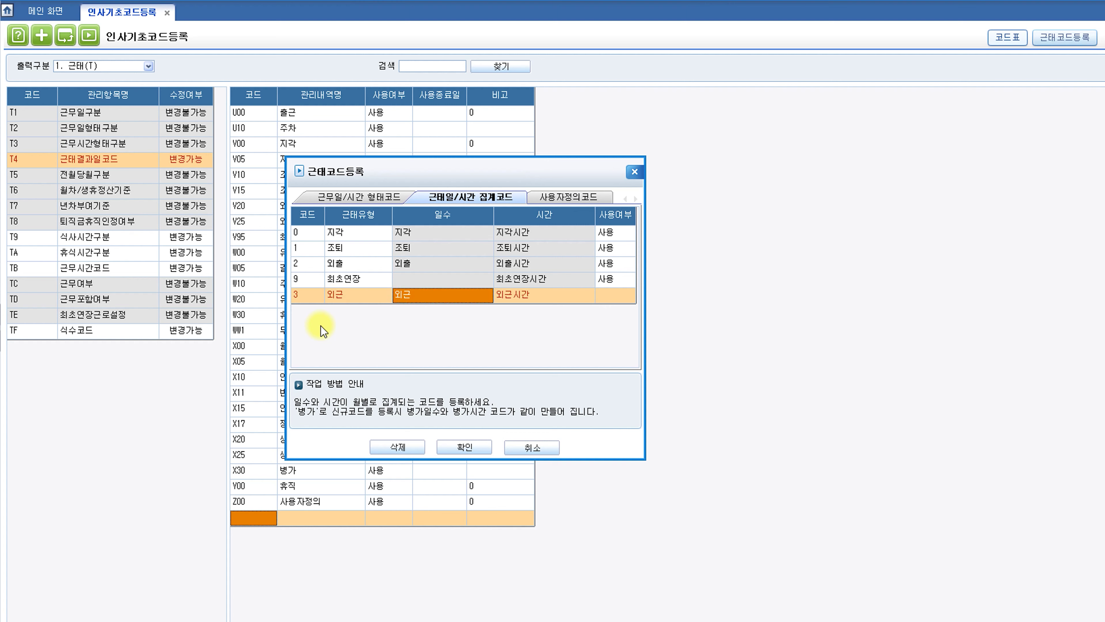
{"action": "key", "text": "Return"}
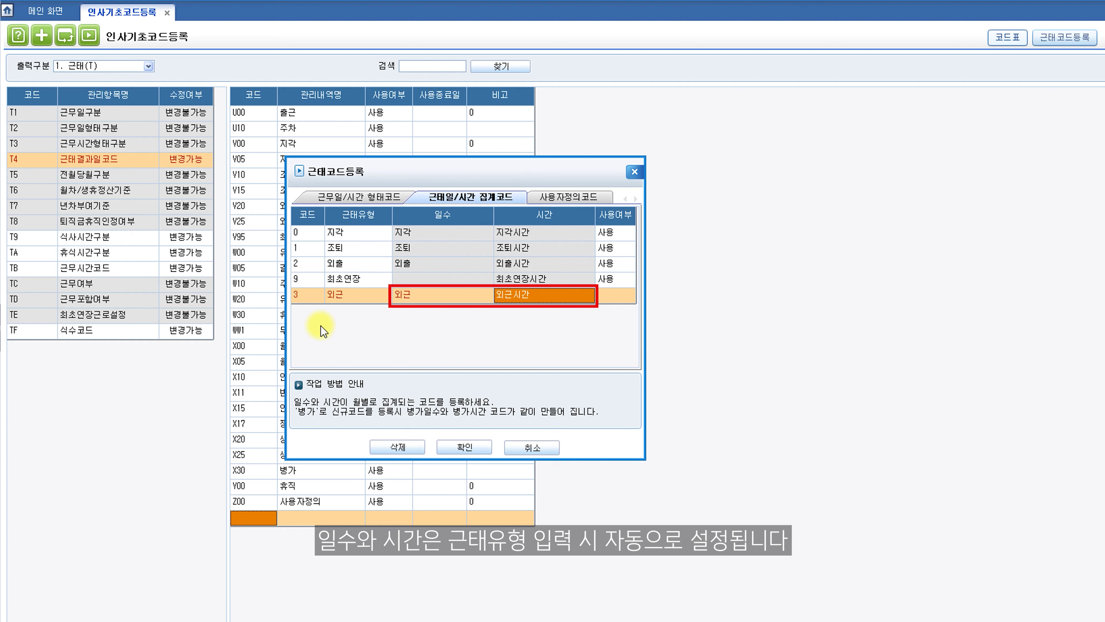
{"action": "key", "text": "Return"}
{"action": "key", "text": "Down"}
{"action": "key", "text": "Return"}
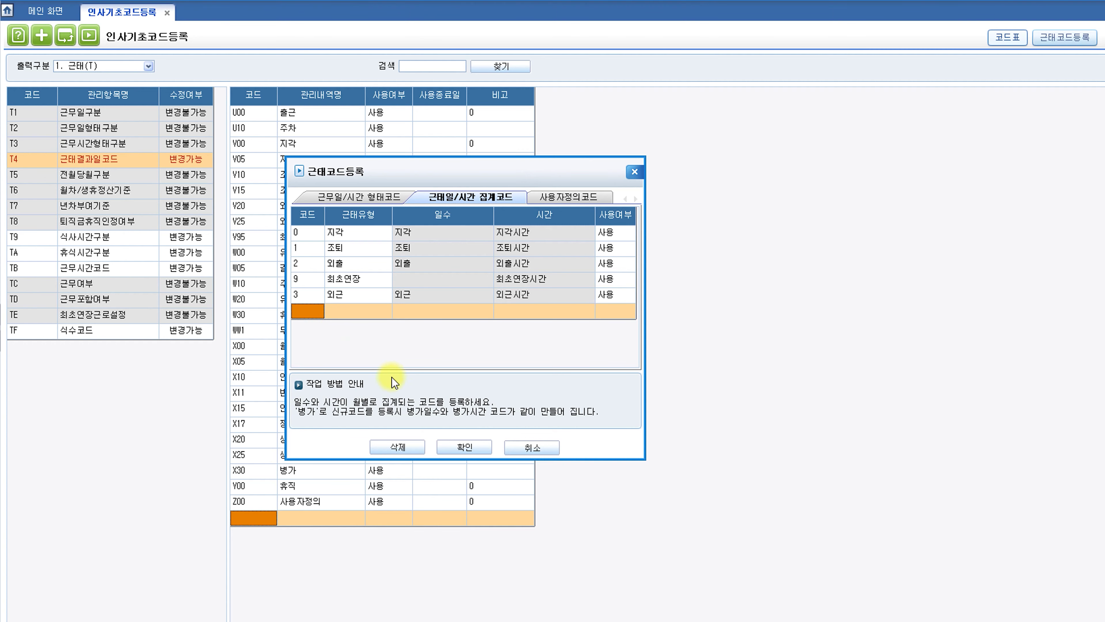
{"action": "left_click", "coordinate": [463, 447]}
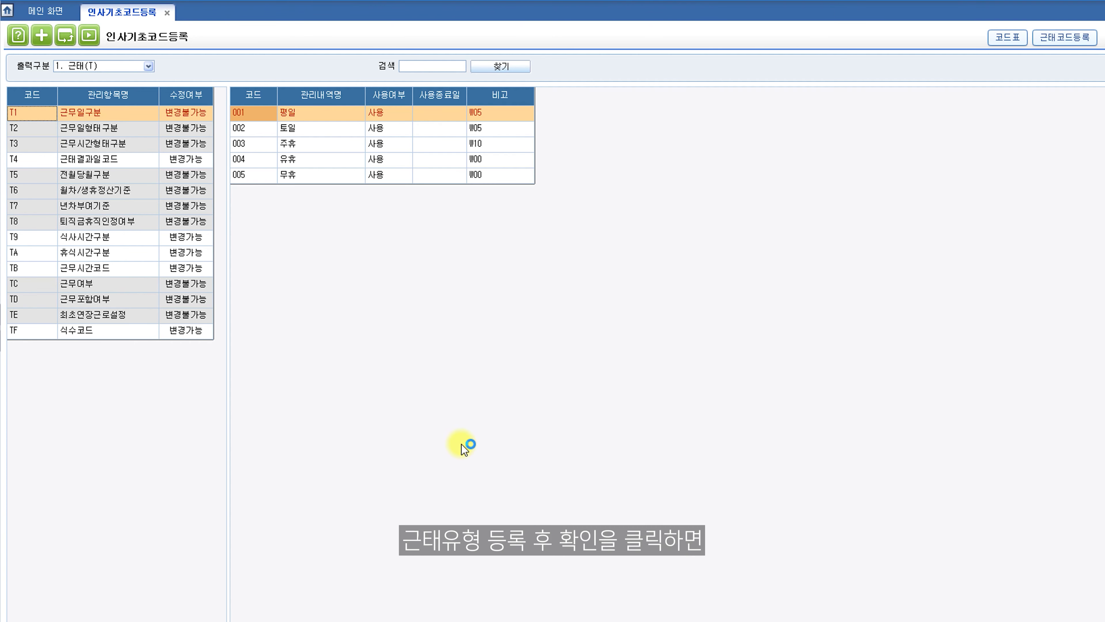
{"action": "left_click", "coordinate": [140, 162]}
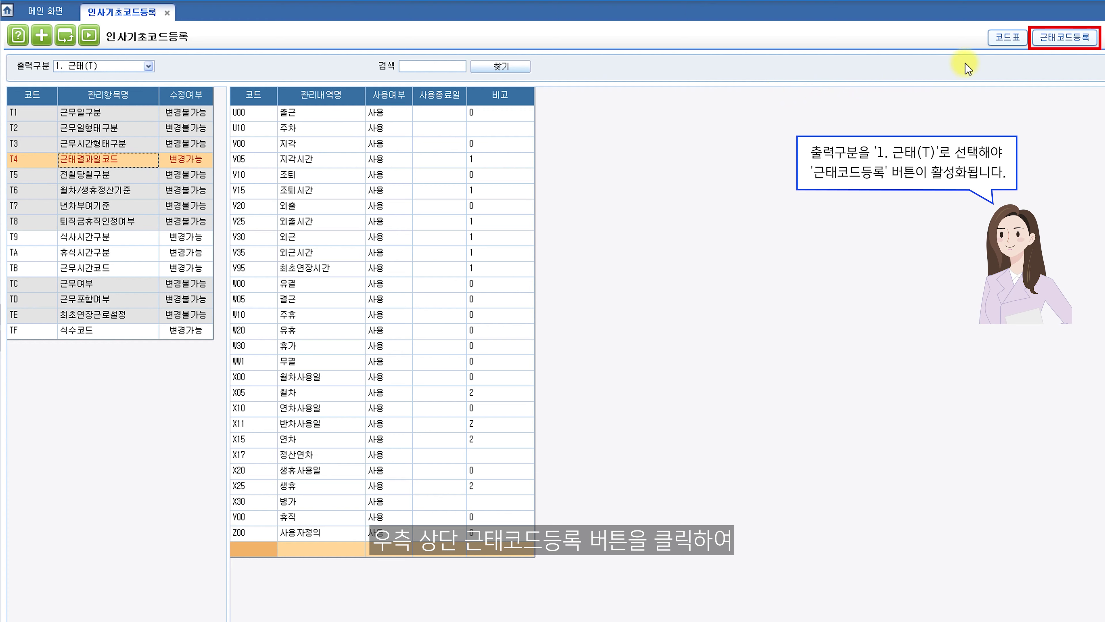
Add a 사용자정의코드 entry in 근태코드등록 with 구분 일, code 5, name 기타 and 사용여부 set to 사용
{"action": "left_click", "coordinate": [1064, 38]}
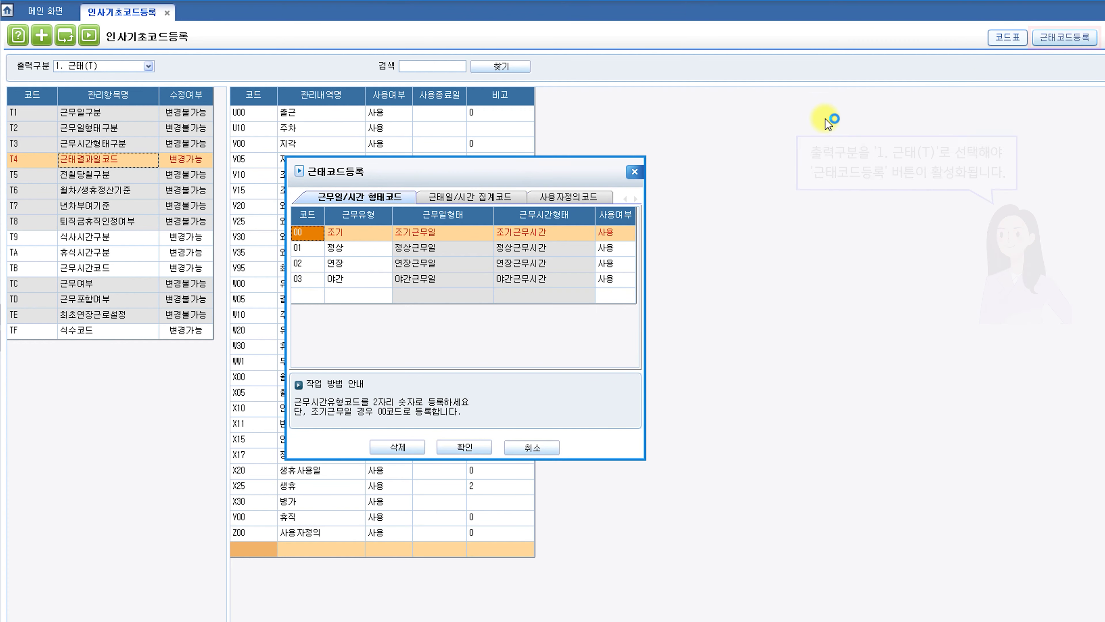
{"action": "left_click", "coordinate": [577, 197]}
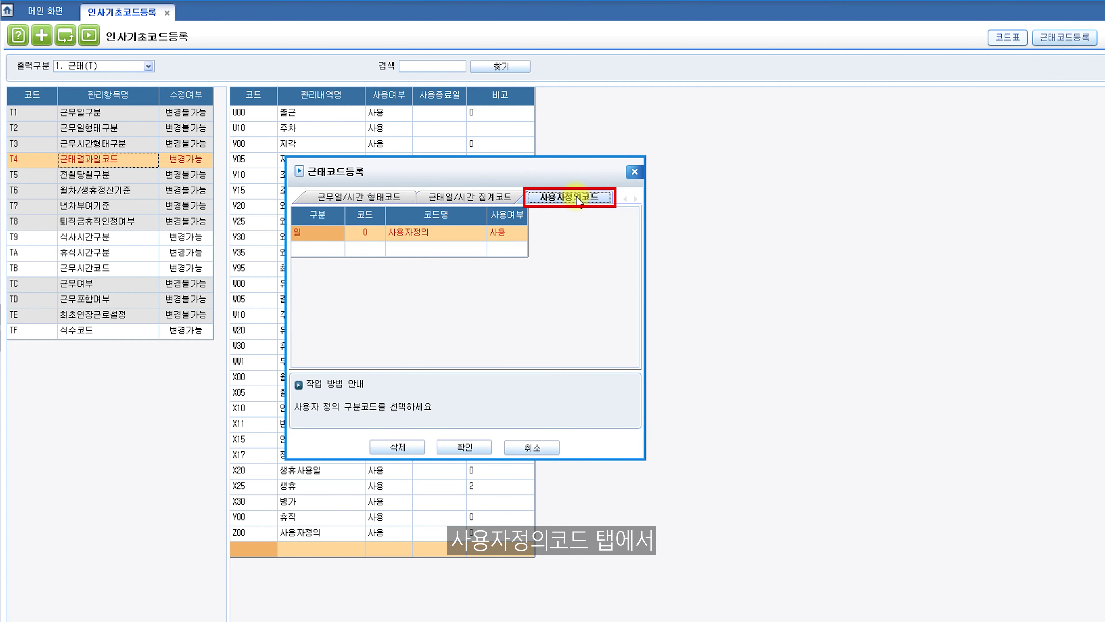
{"action": "left_click", "coordinate": [339, 244]}
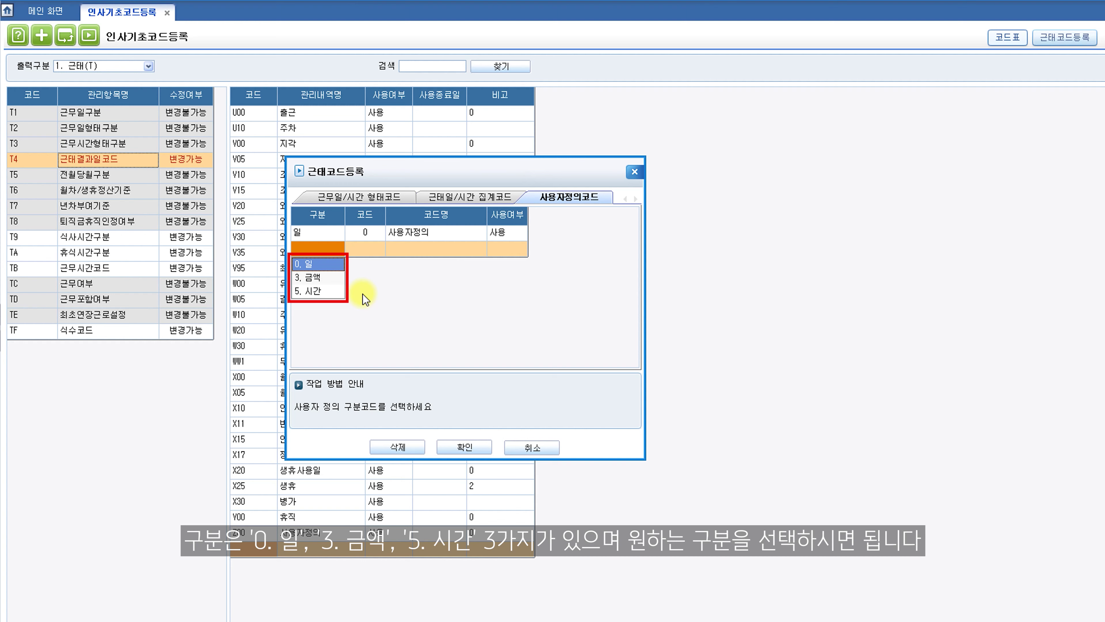
{"action": "key", "text": "Return"}
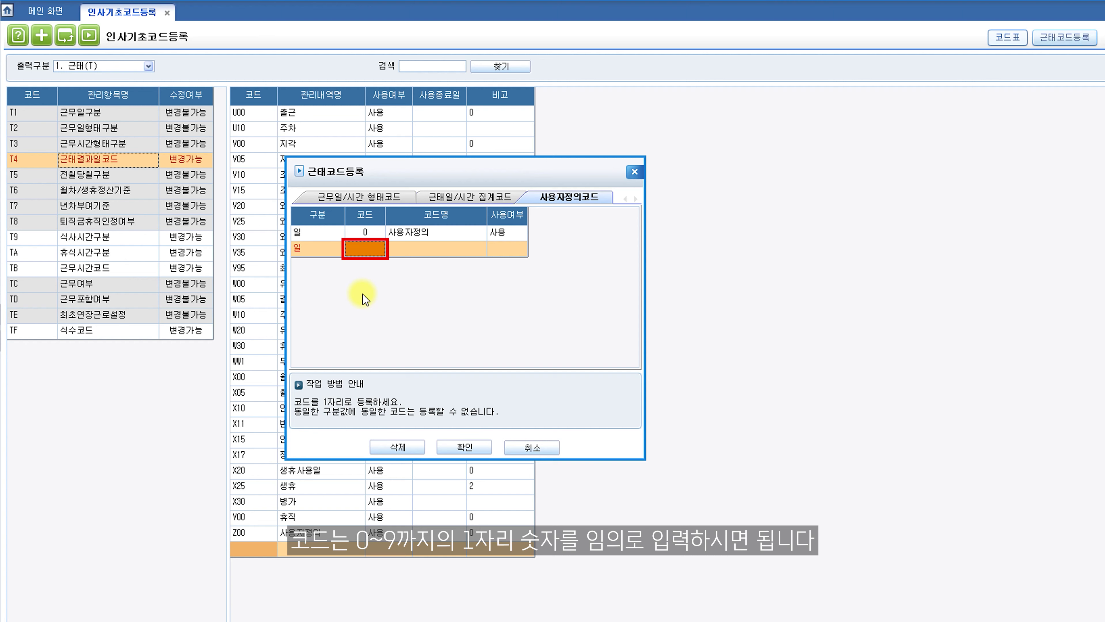
{"action": "type", "text": "5"}
{"action": "key", "text": "Return"}
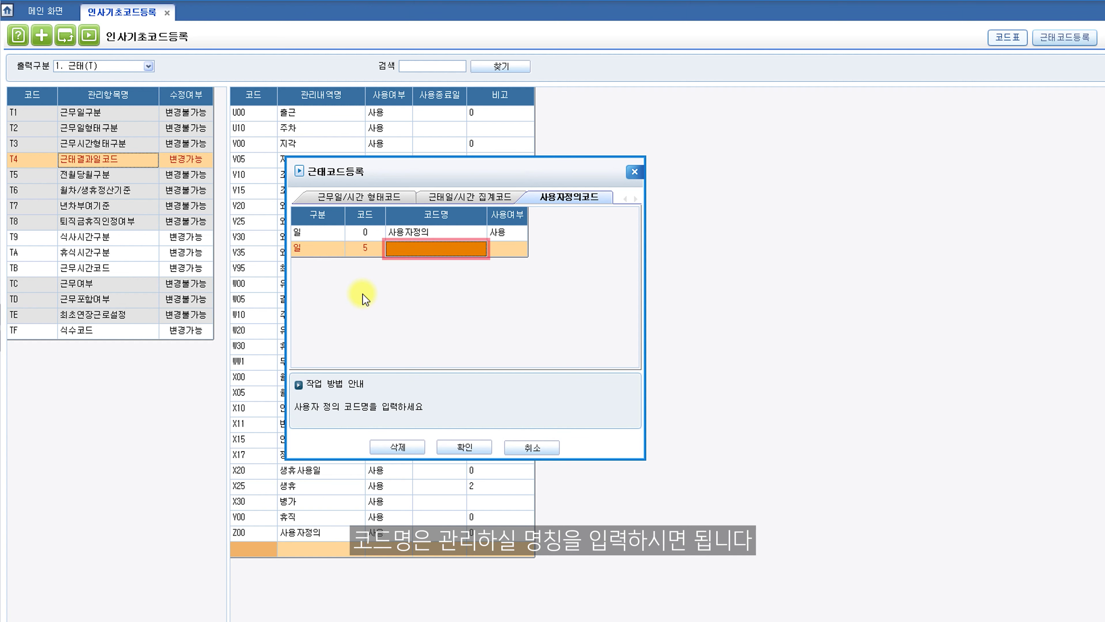
{"action": "type", "text": "기타"}
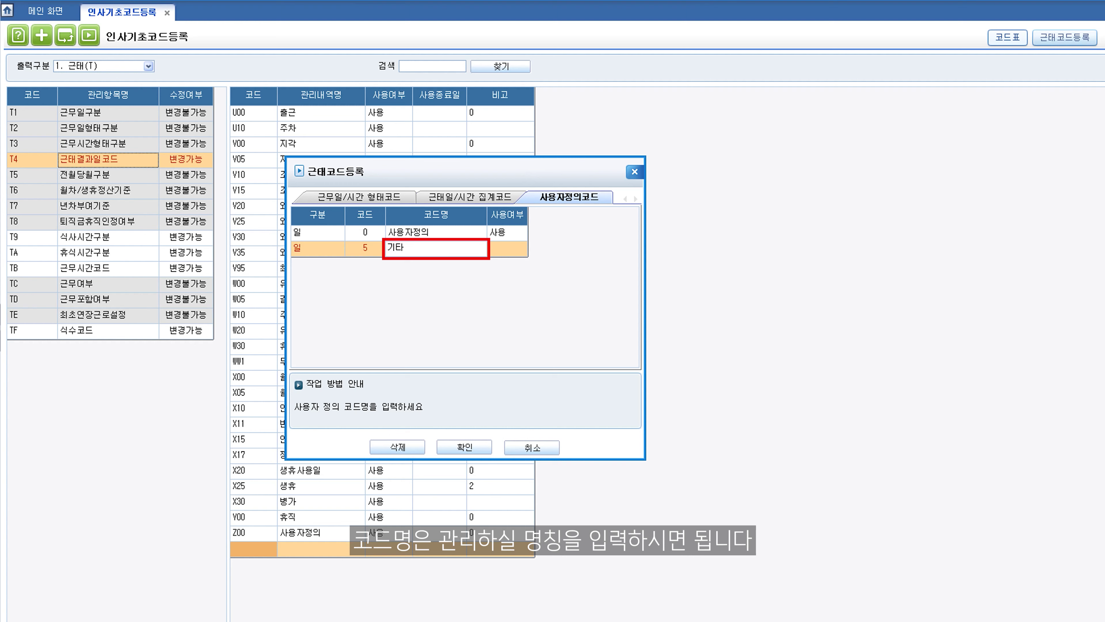
{"action": "key", "text": "Return"}
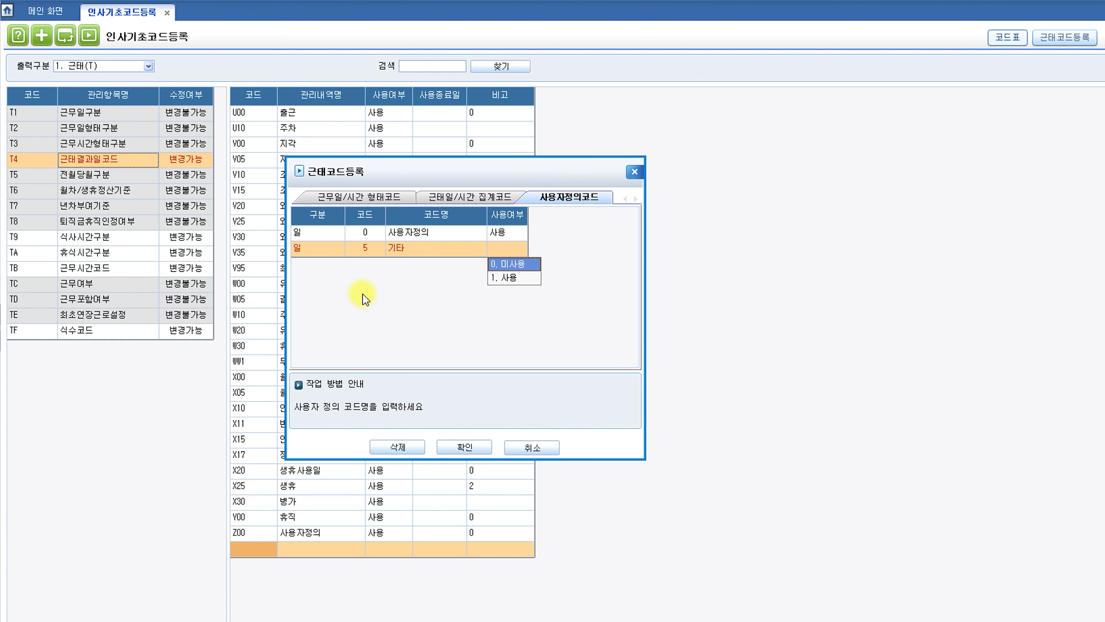
{"action": "key", "text": "Down"}
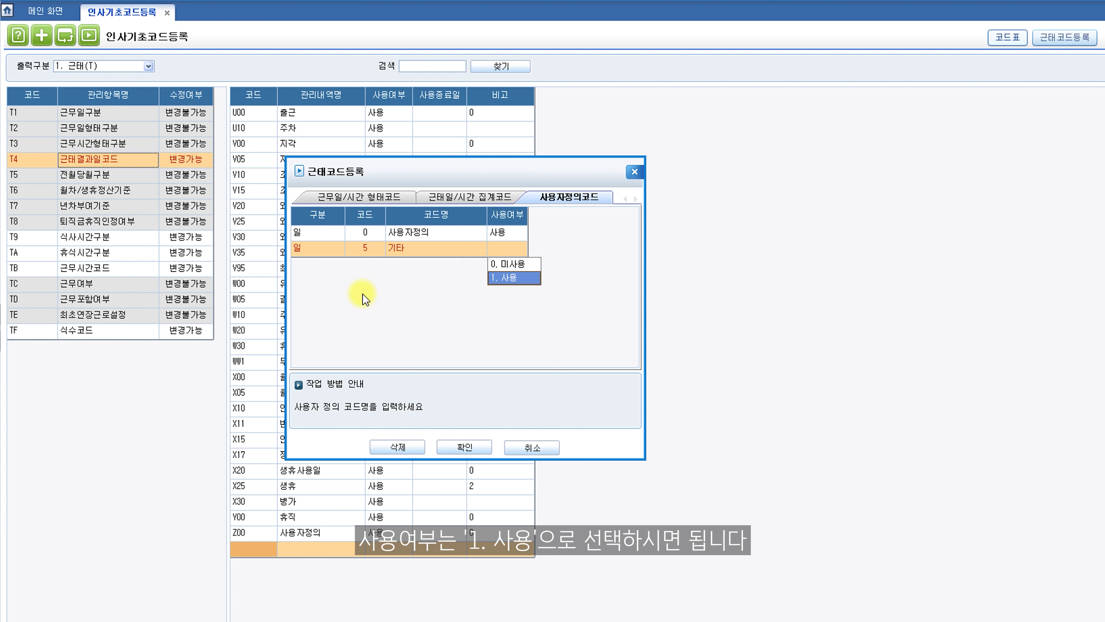
{"action": "key", "text": "Return"}
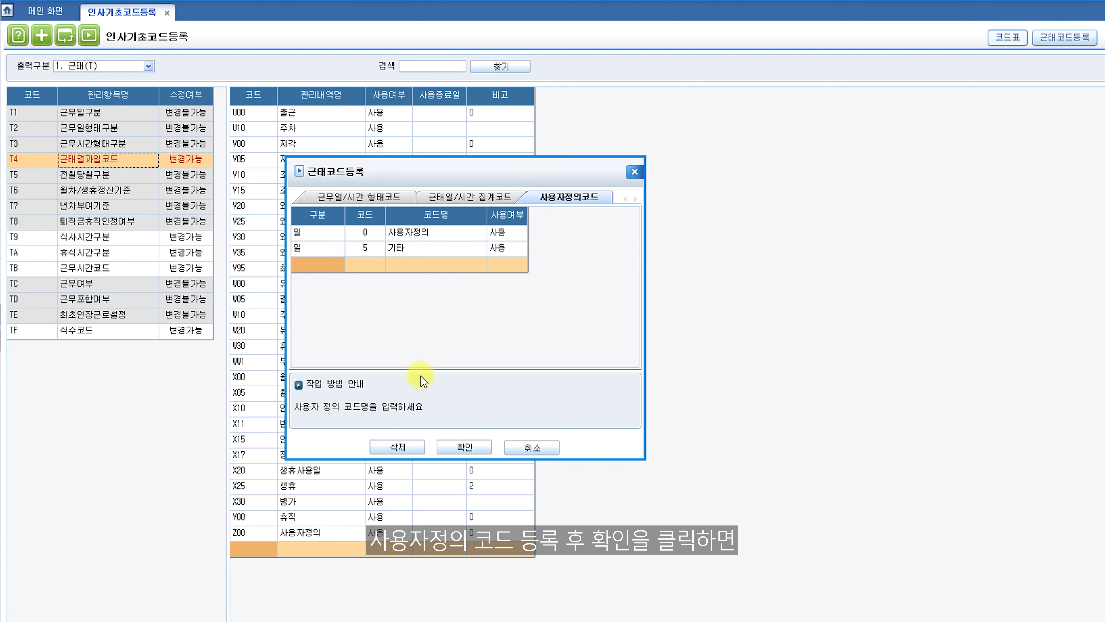
Confirm the user-defined code registration and view the codes under items T4 근태결과일코드 and T9 식사시간구분
{"action": "left_click", "coordinate": [464, 448]}
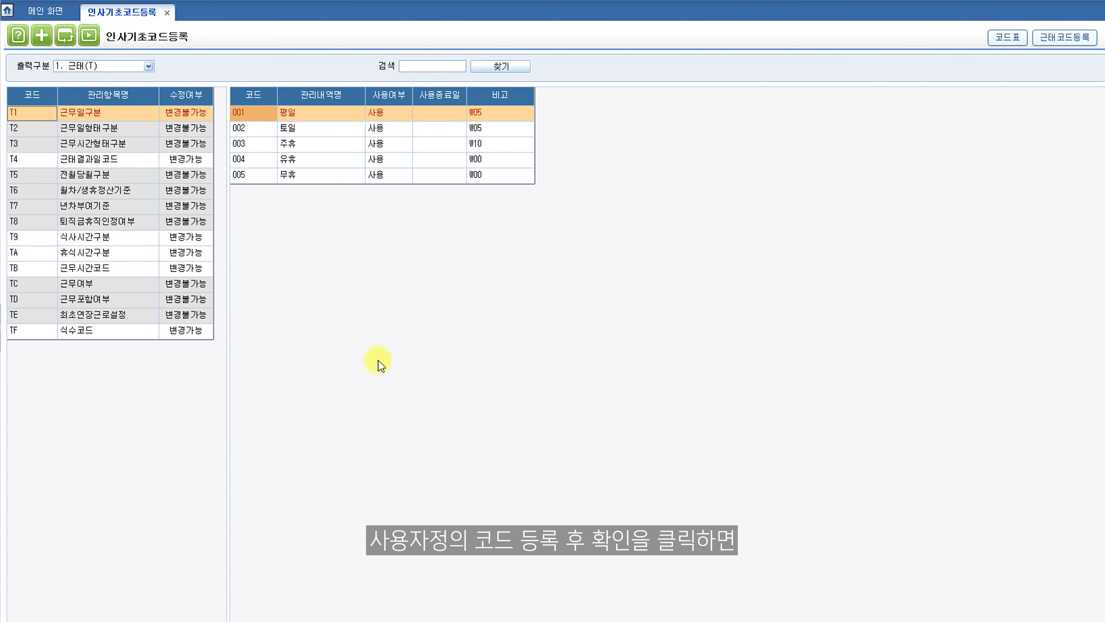
{"action": "left_click", "coordinate": [120, 160]}
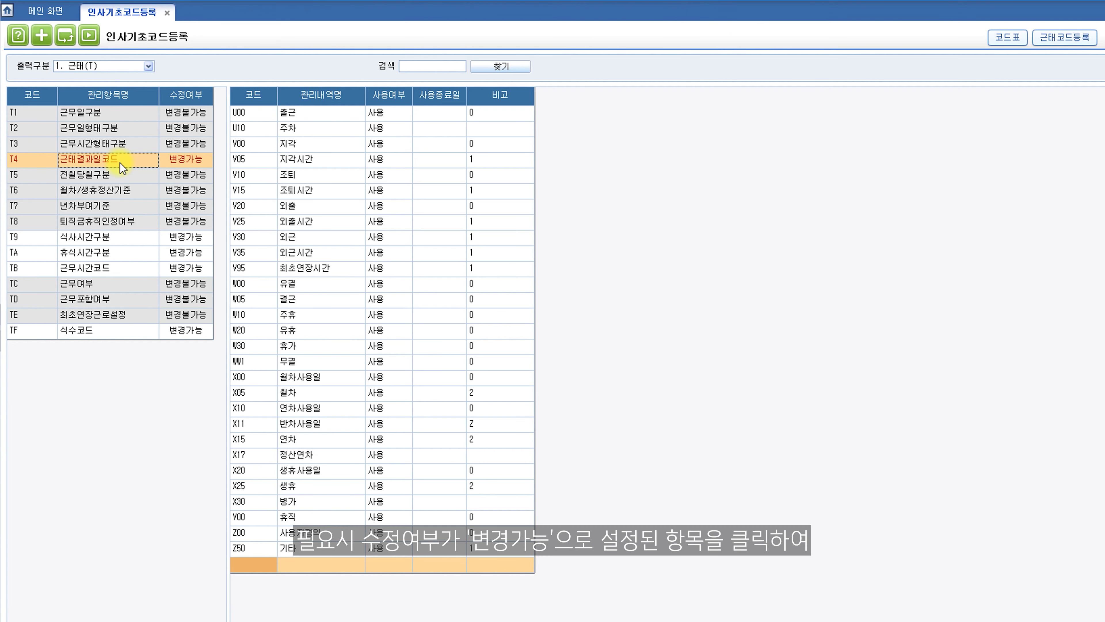
{"action": "left_click", "coordinate": [127, 237]}
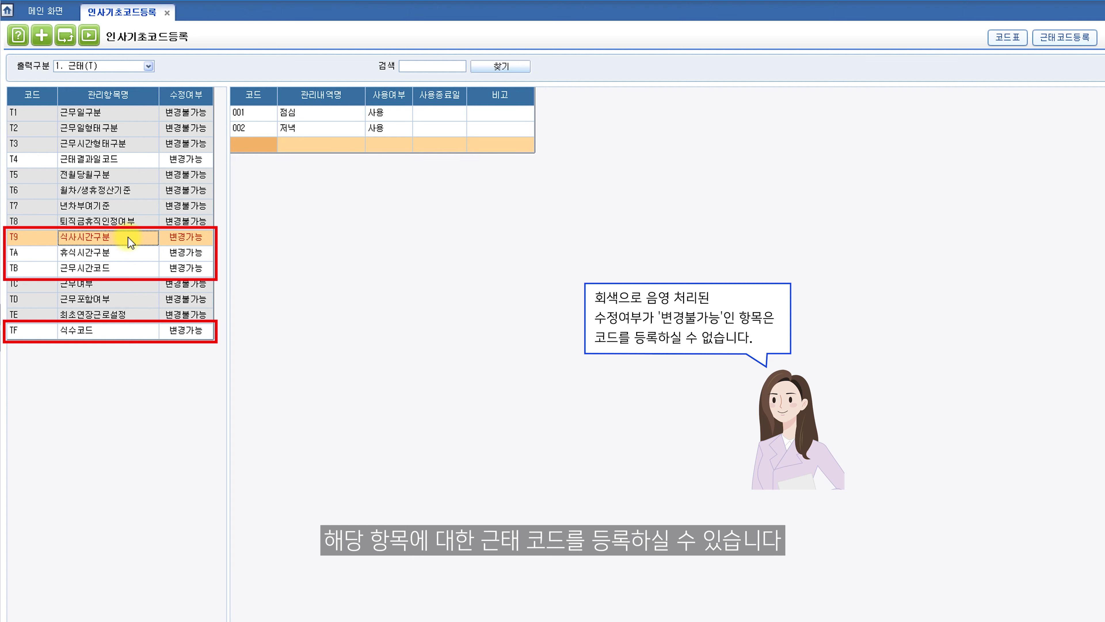